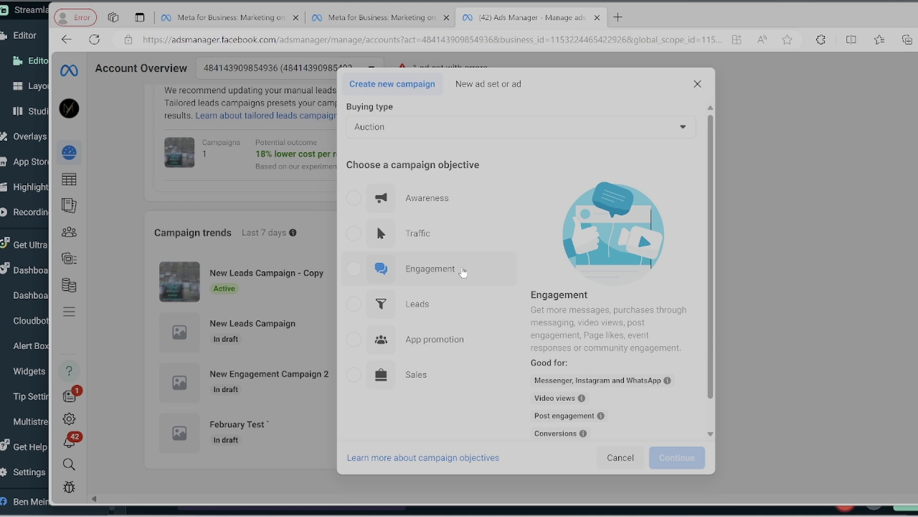
- Choose the Engagement objective with a Manual engagement campaign setup to create the draft campaign
left_click(463, 271)
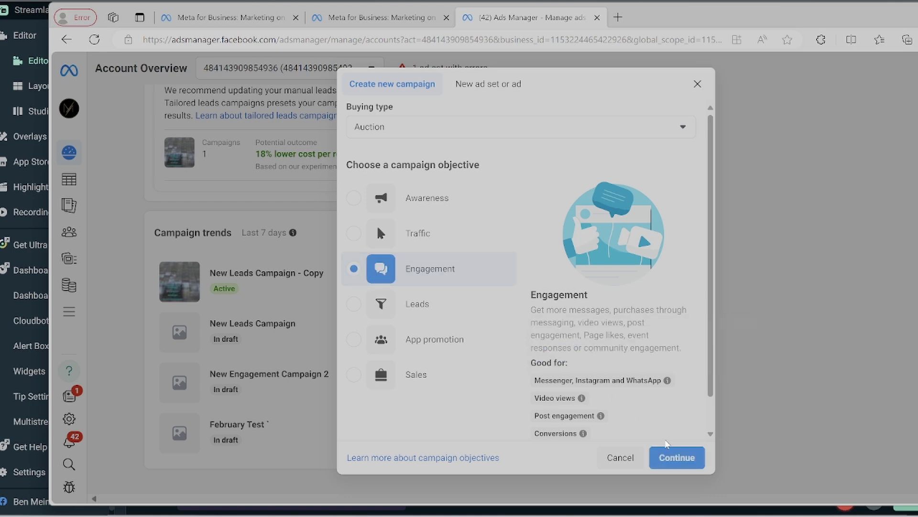
left_click(677, 458)
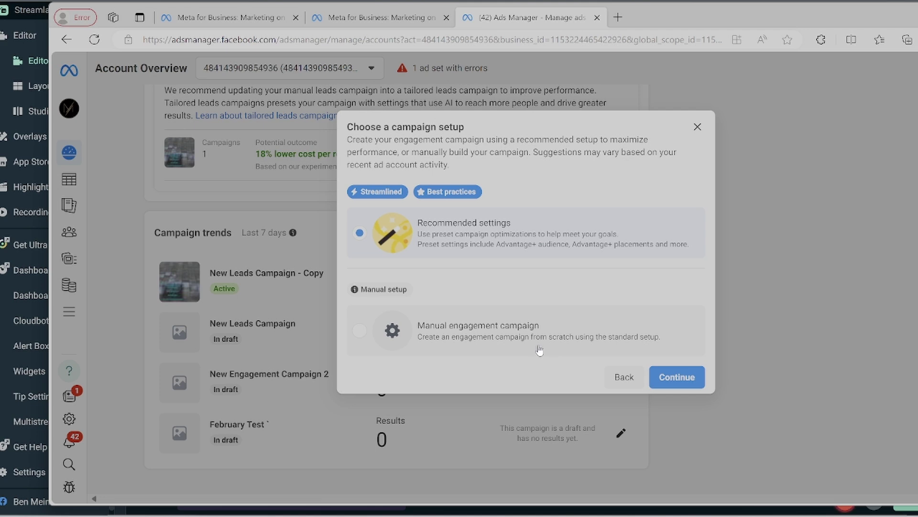
left_click(539, 337)
left_click(676, 377)
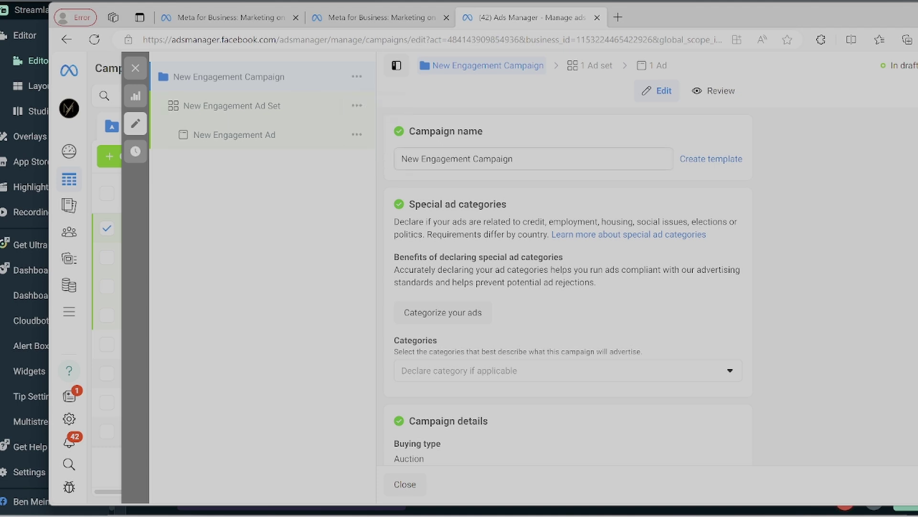
- Clear the existing campaign name so it can be replaced with 'February test 1'
triple_click(457, 159)
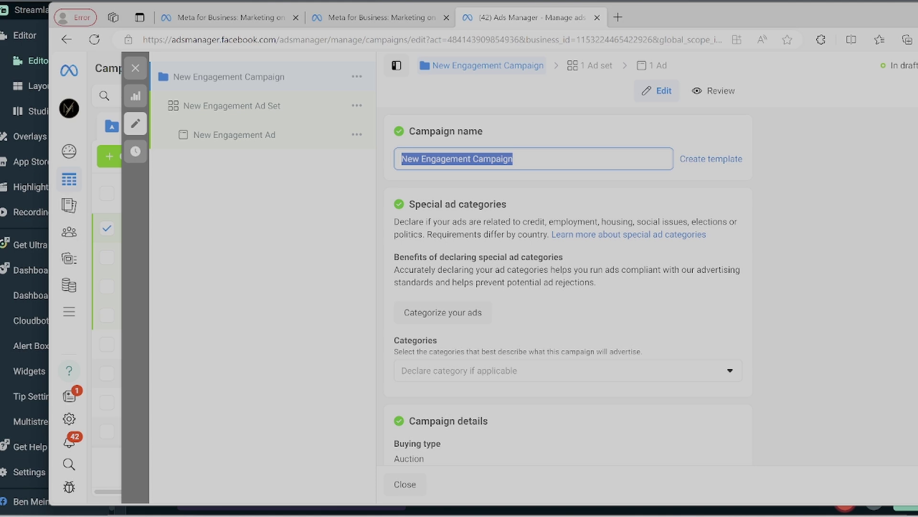
key("BackSpace")
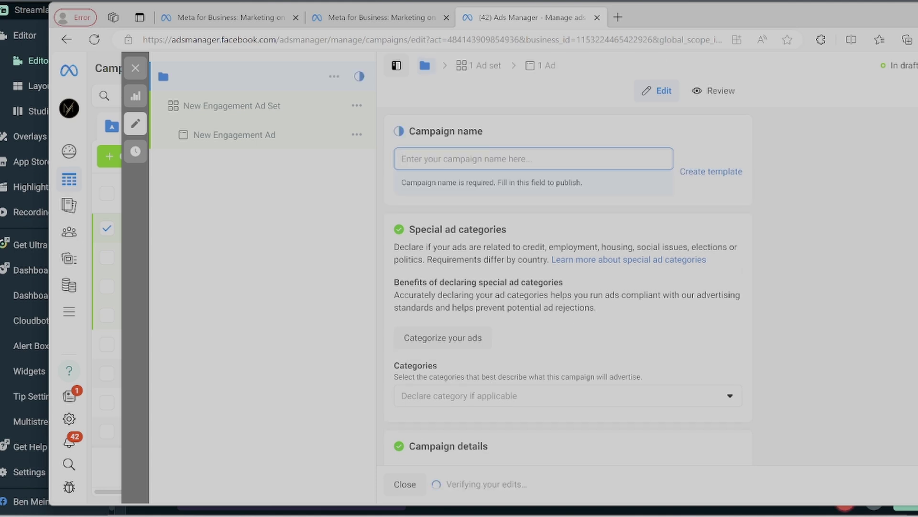
type("Februa")
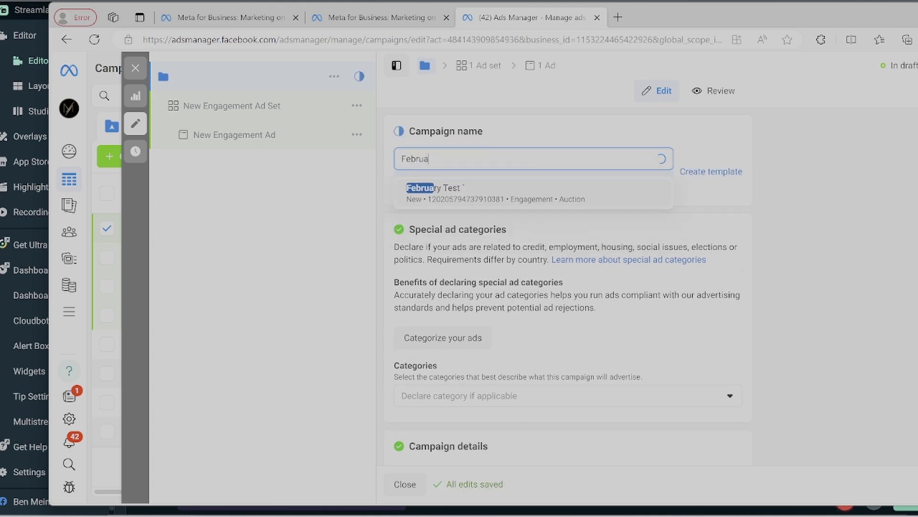
type("ry test ")
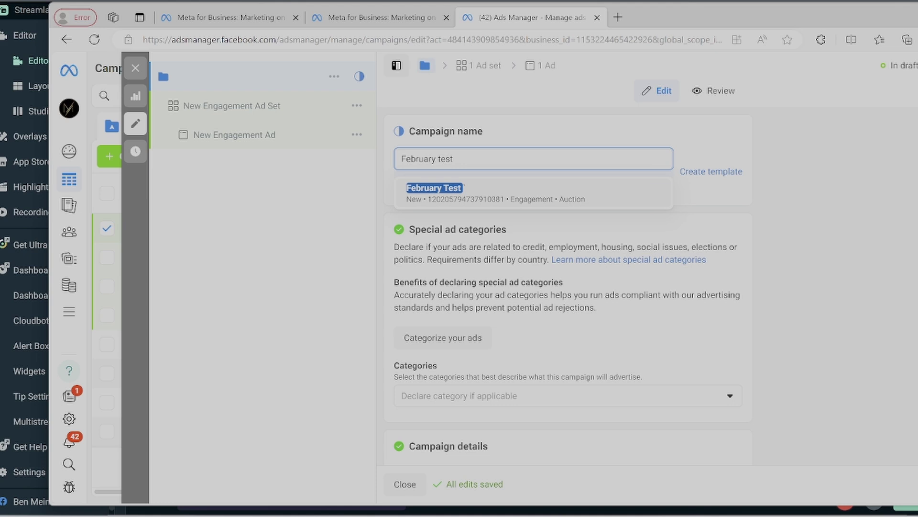
type("1")
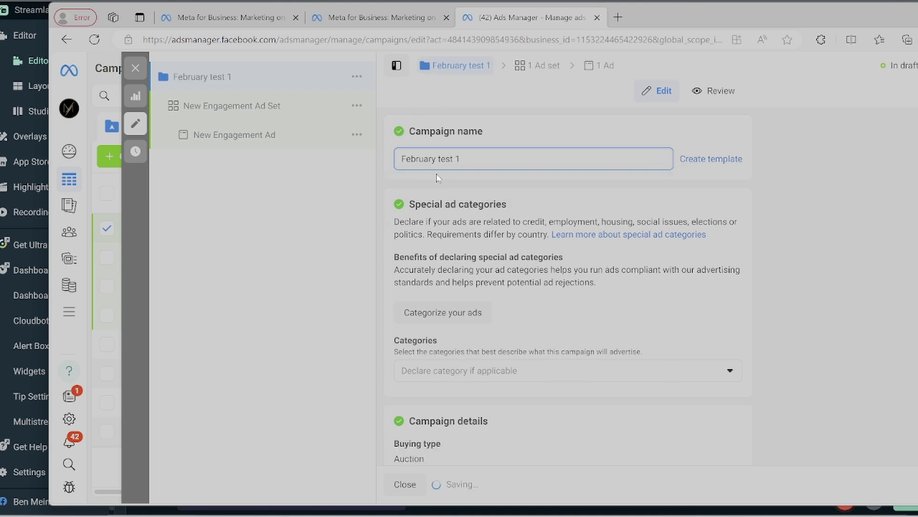
scroll(437, 177, "down", 2)
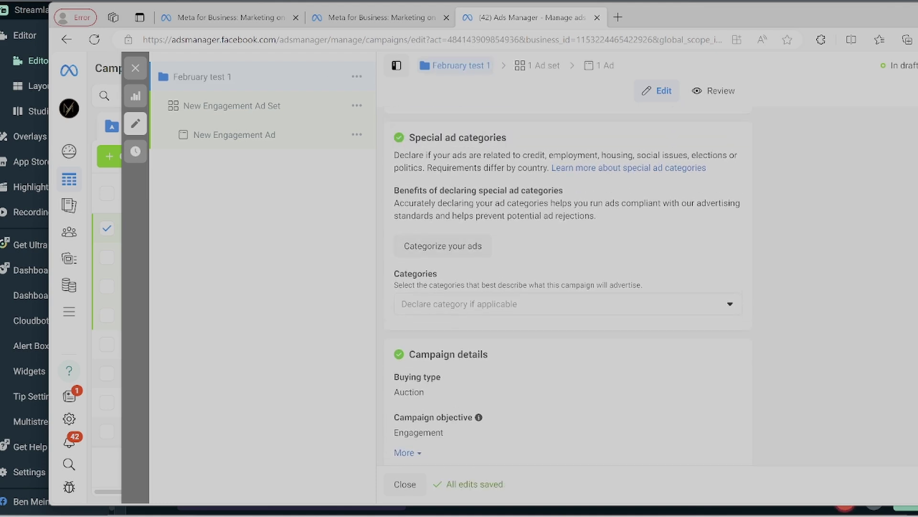
scroll(459, 316, "up", 2)
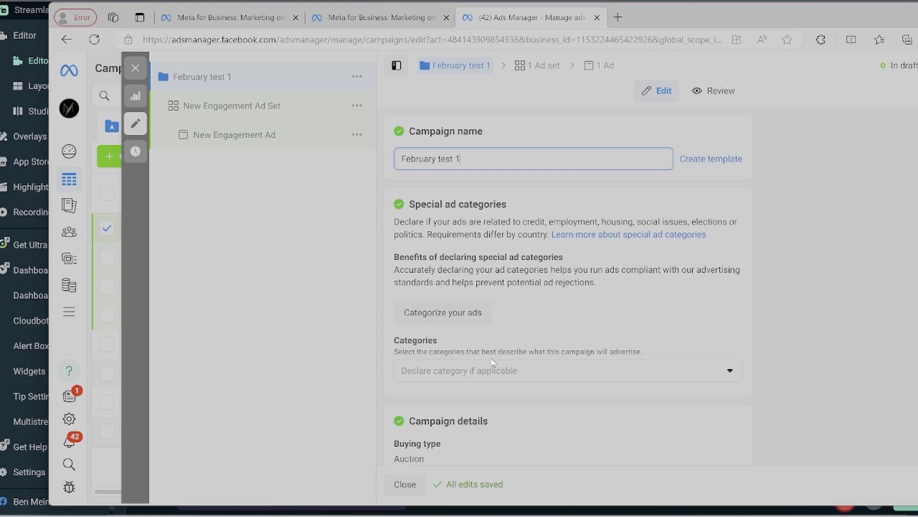
left_click(486, 373)
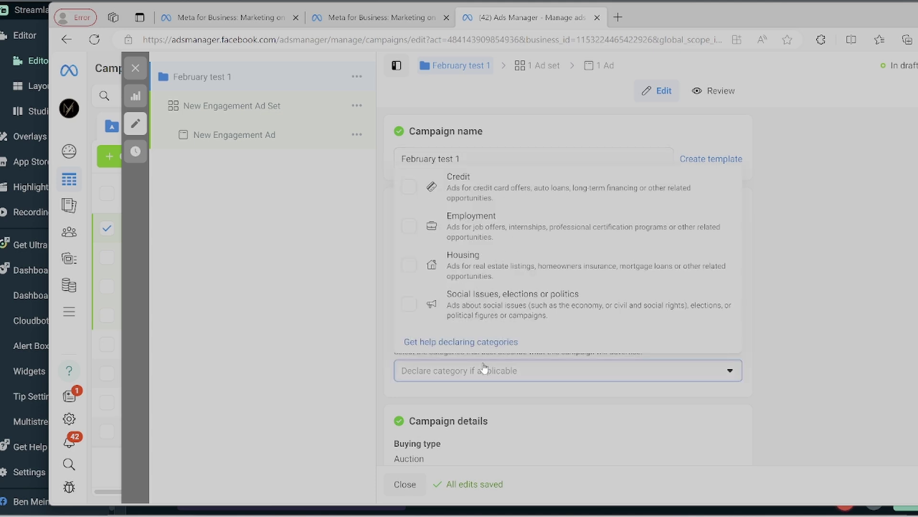
left_click(504, 372)
scroll(504, 373, "down", 3)
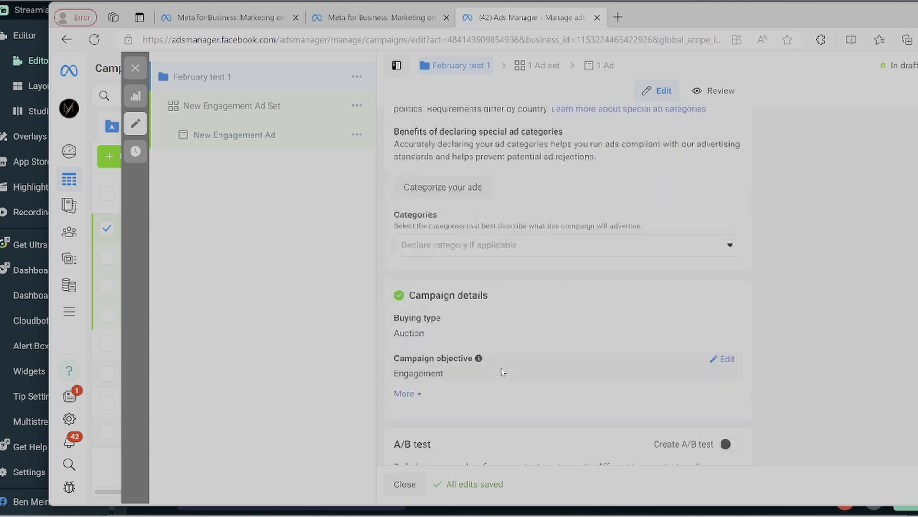
scroll(504, 345, "down", 1)
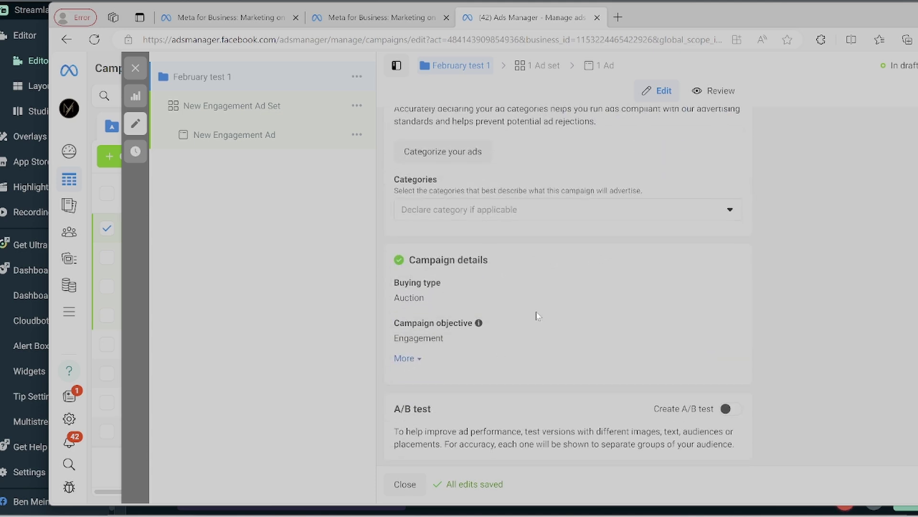
left_click(523, 209)
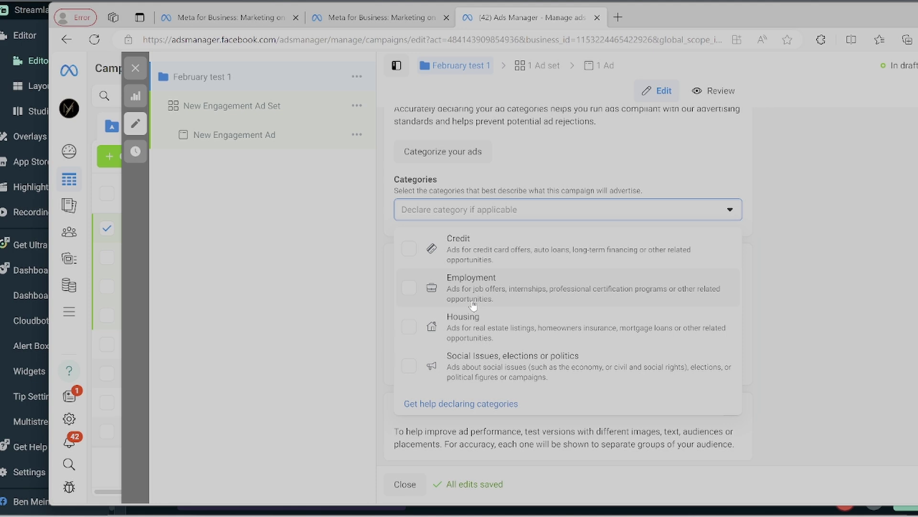
left_click(343, 314)
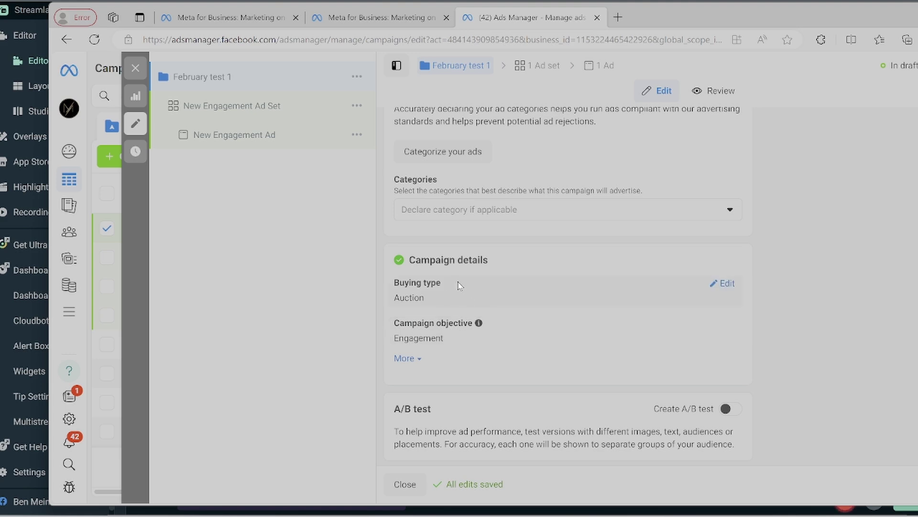
- Open the Campaign objective options for editing, leaving Engagement selected
mouse_move(567, 330)
left_click(727, 323)
scroll(550, 329, "down", 3)
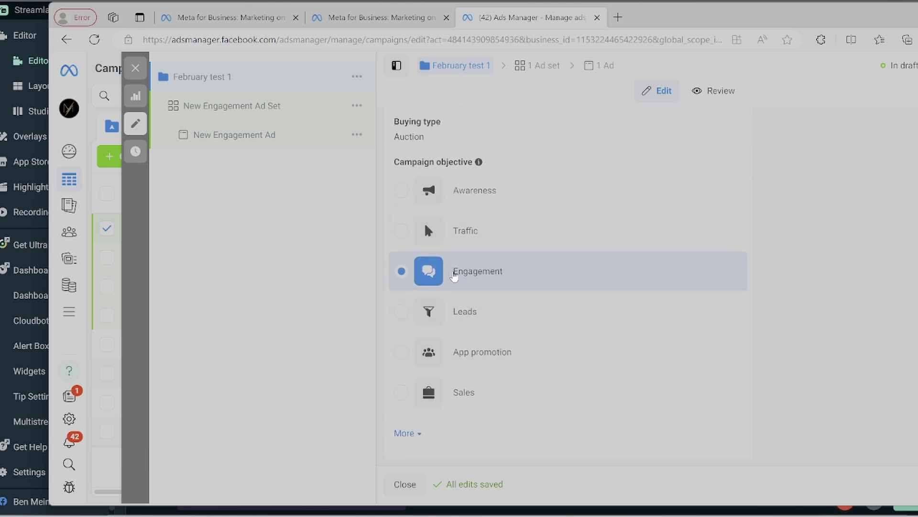
scroll(510, 270, "down", 3)
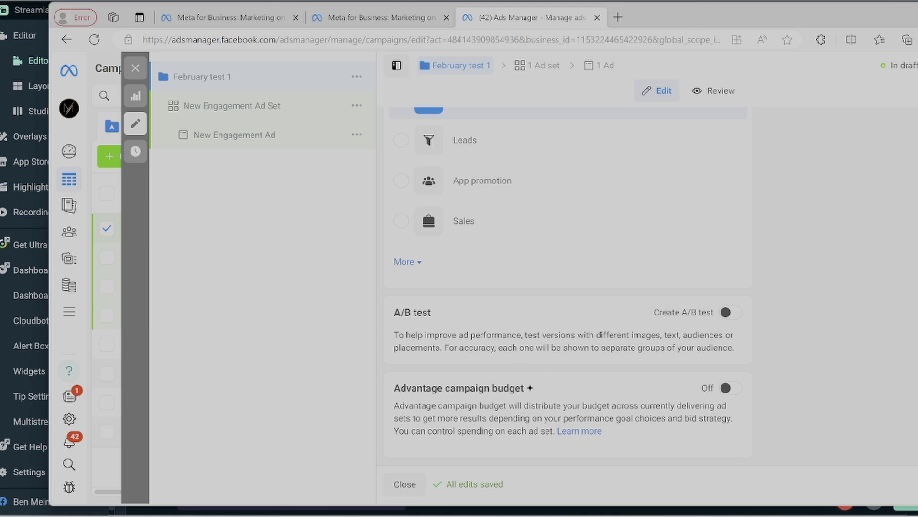
scroll(470, 324, "up", 3)
scroll(469, 336, "up", 5)
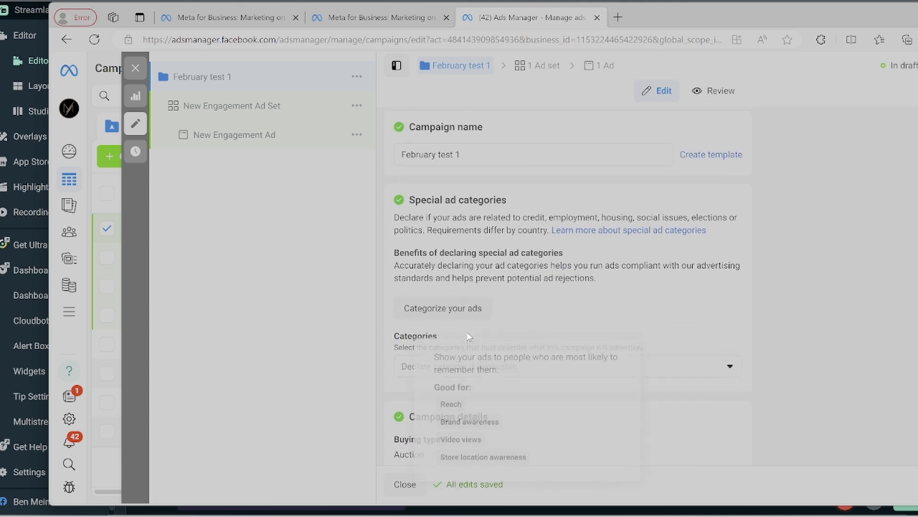
scroll(468, 336, "down", 3)
scroll(467, 330, "down", 4)
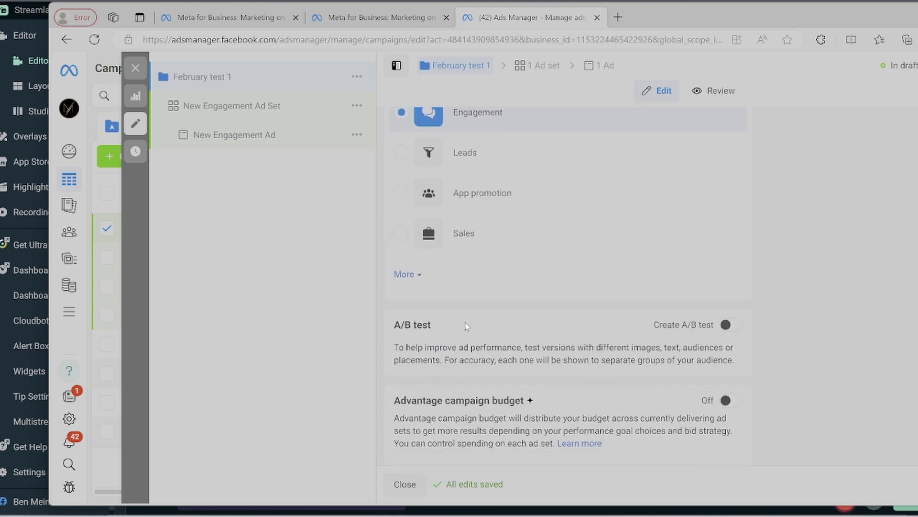
scroll(465, 326, "down", 2)
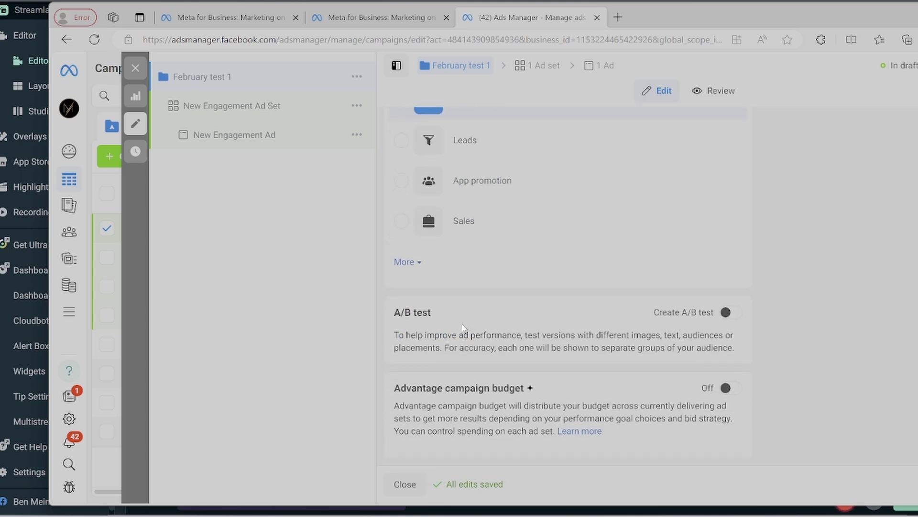